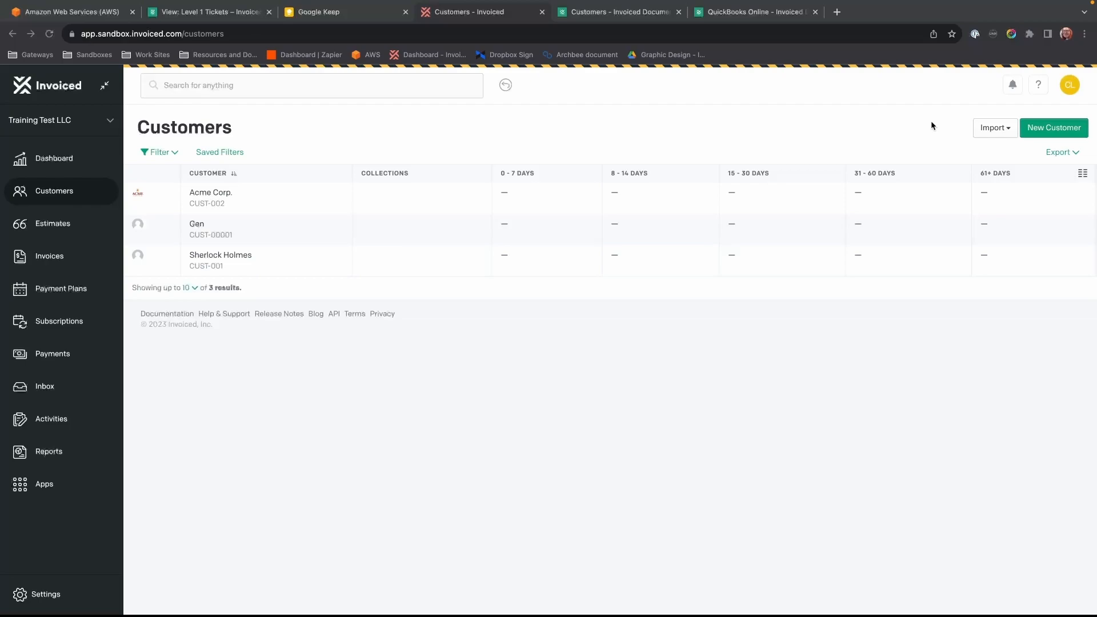
Start a new customer named Geneco with Business as the entity type
left_click(1049, 131)
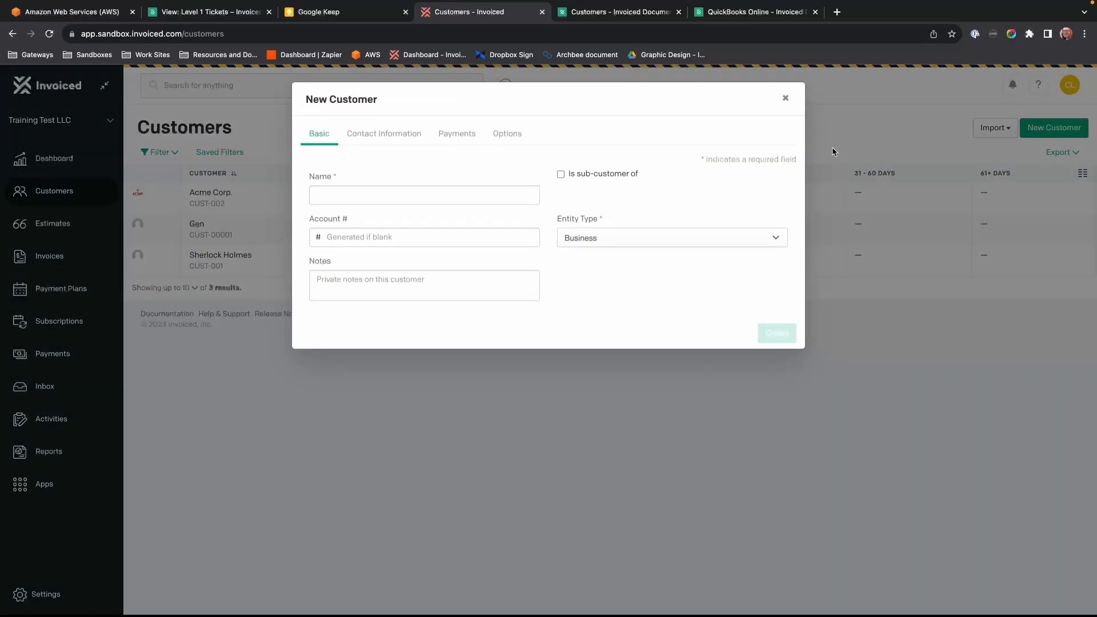
left_click(403, 196)
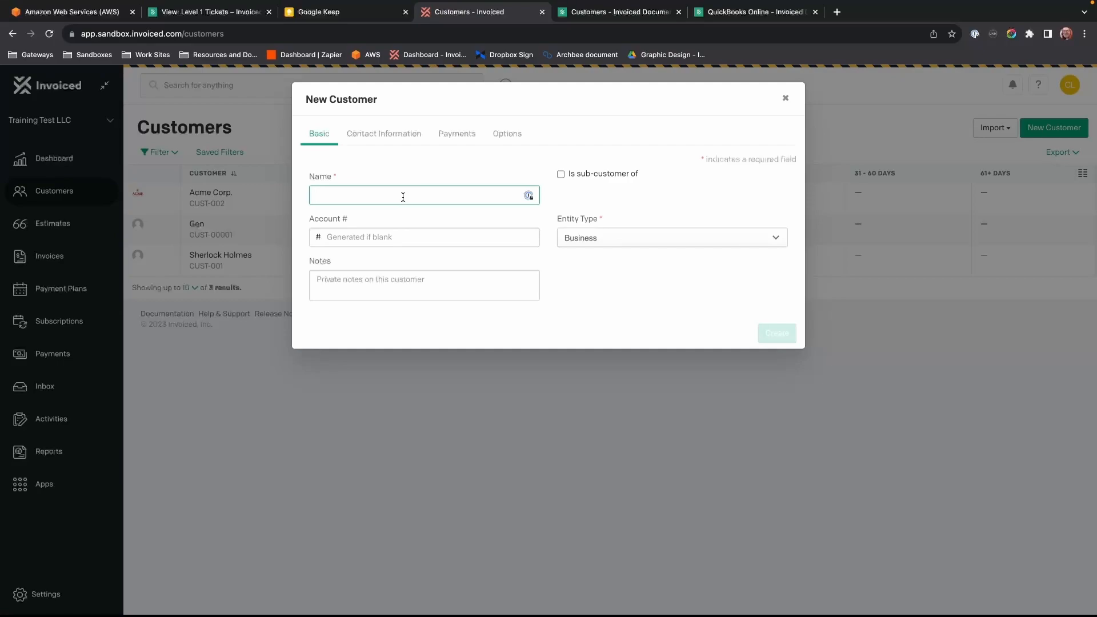
type("Geneco")
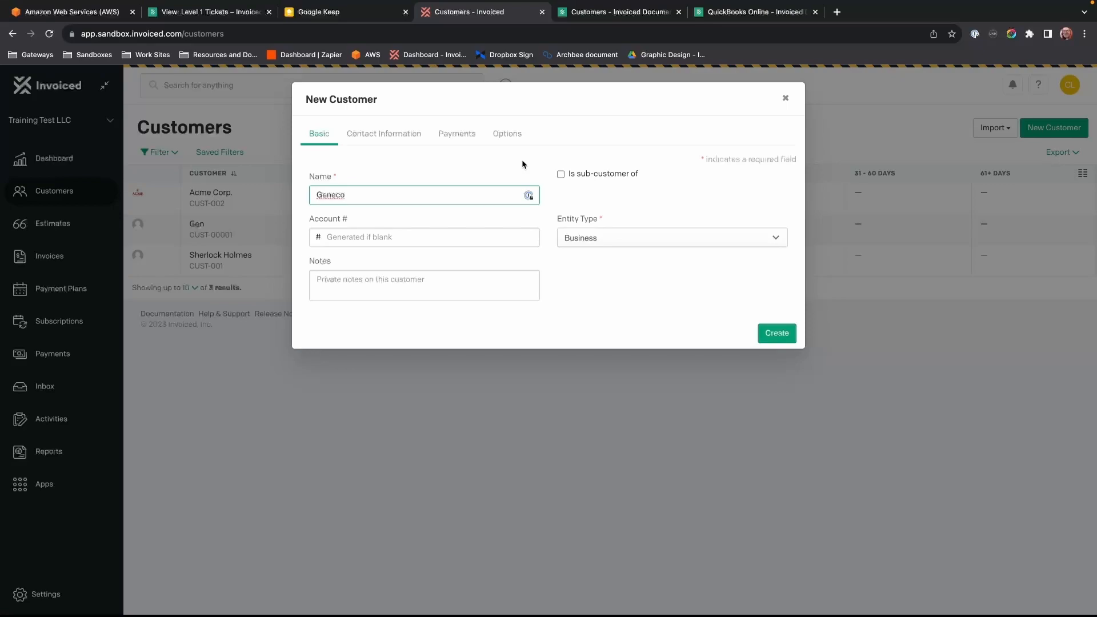
left_click(634, 240)
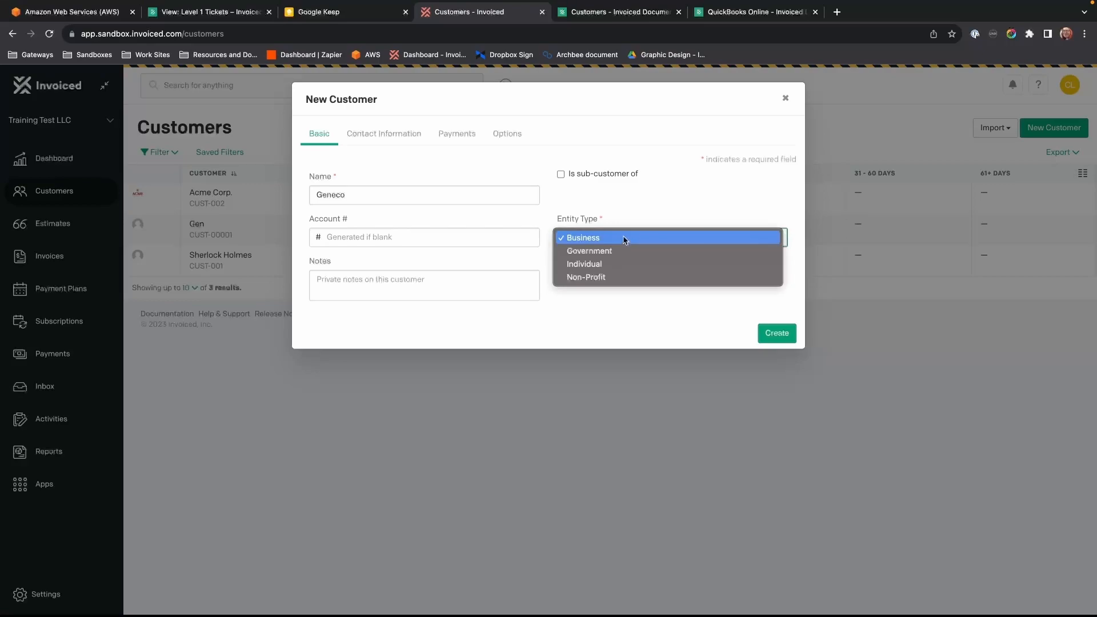
left_click(620, 206)
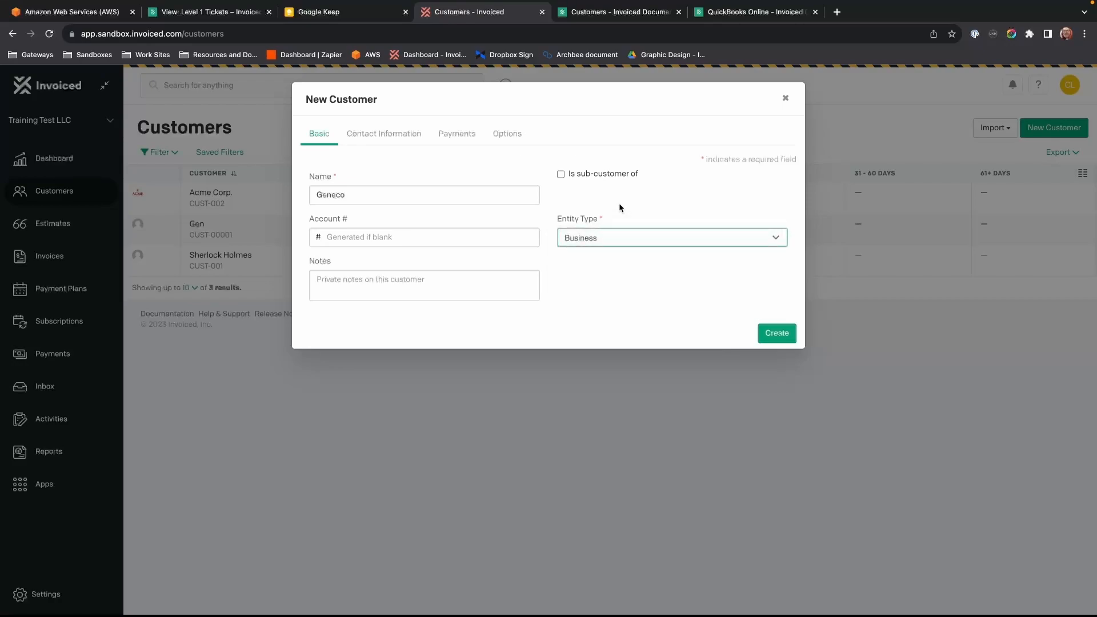
left_click(561, 174)
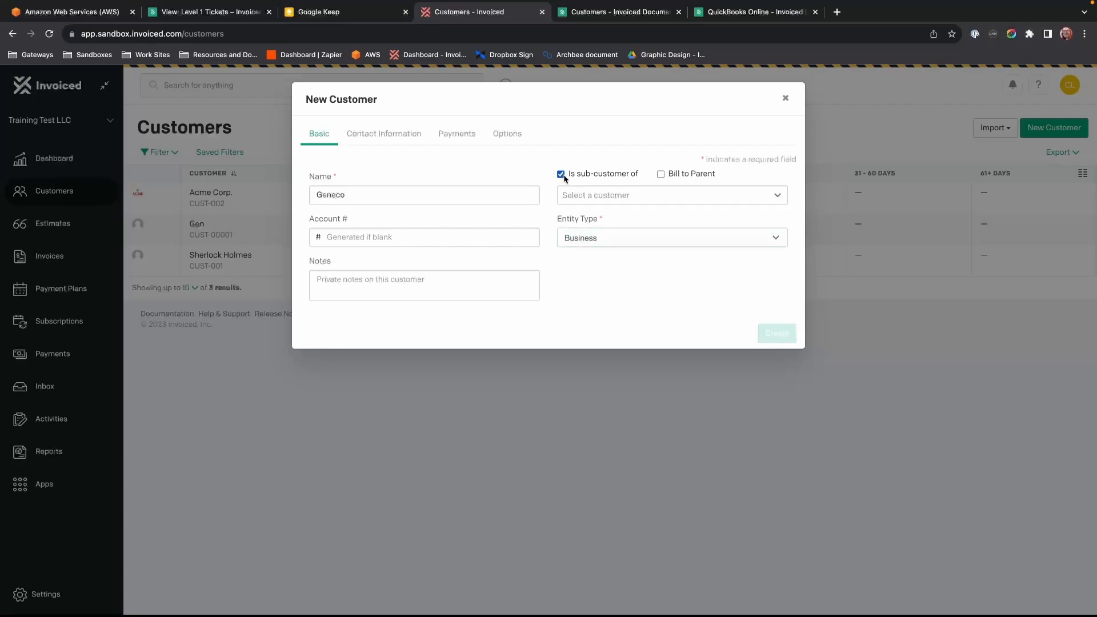
left_click(779, 195)
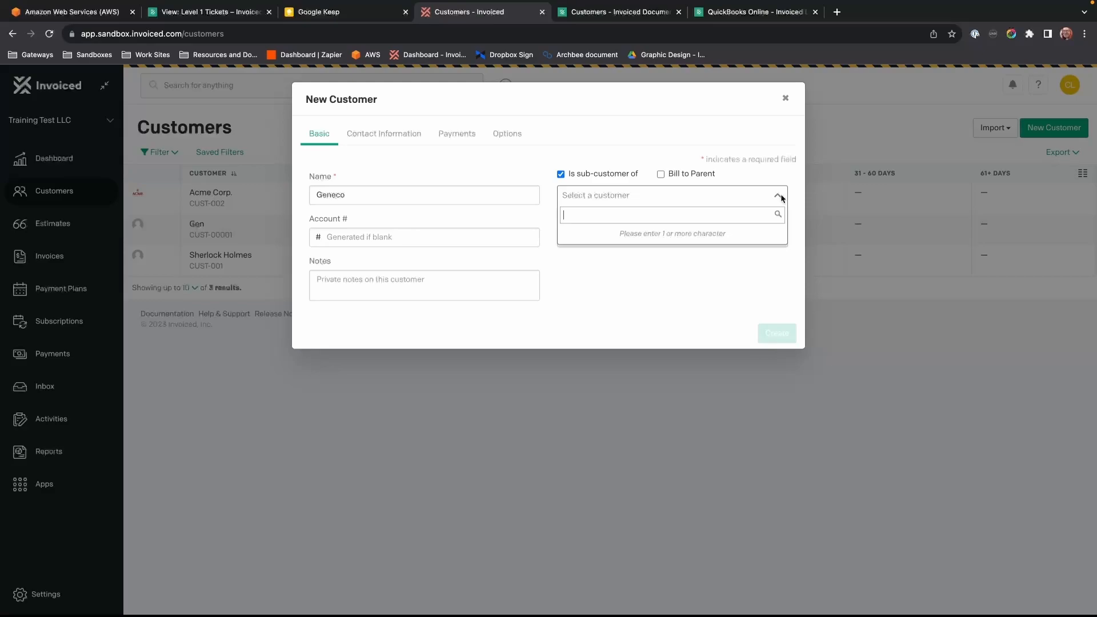
type("acme")
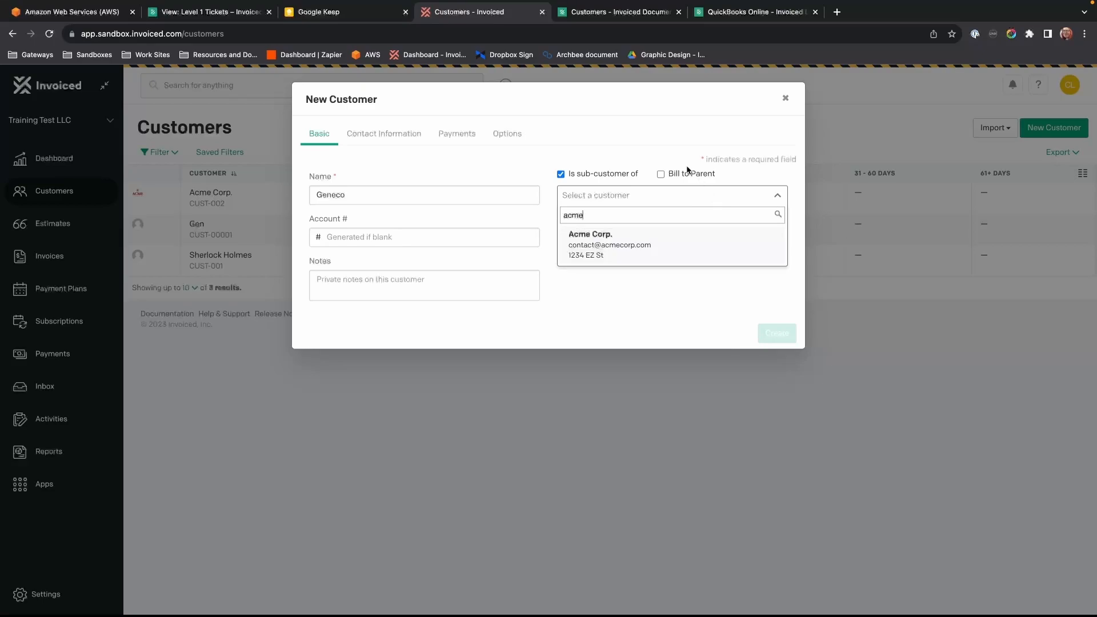
left_click(674, 157)
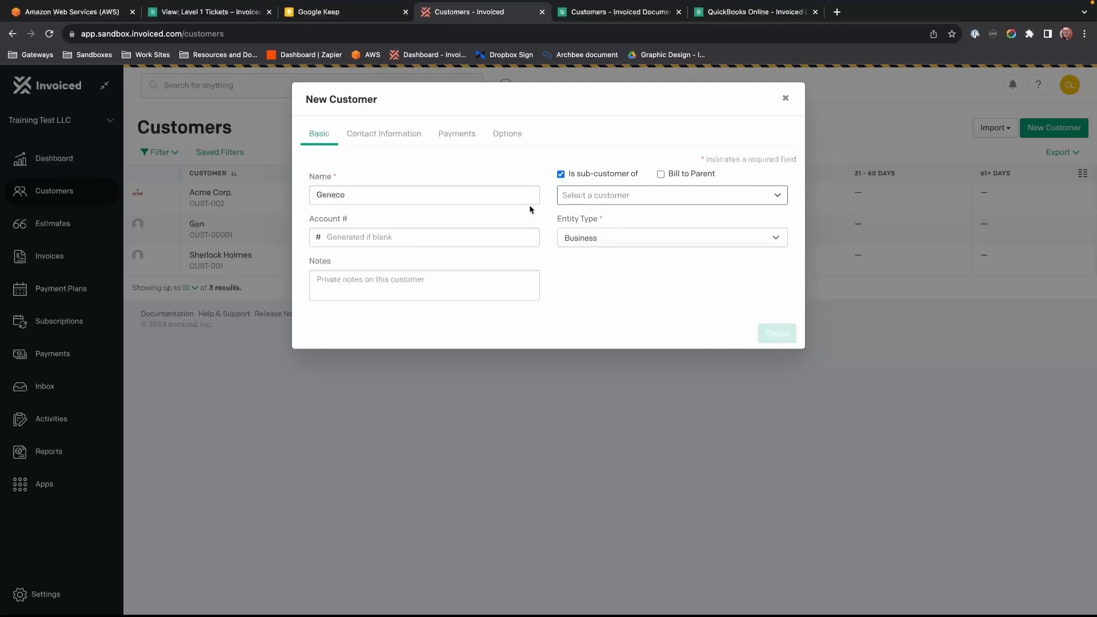
left_click(563, 174)
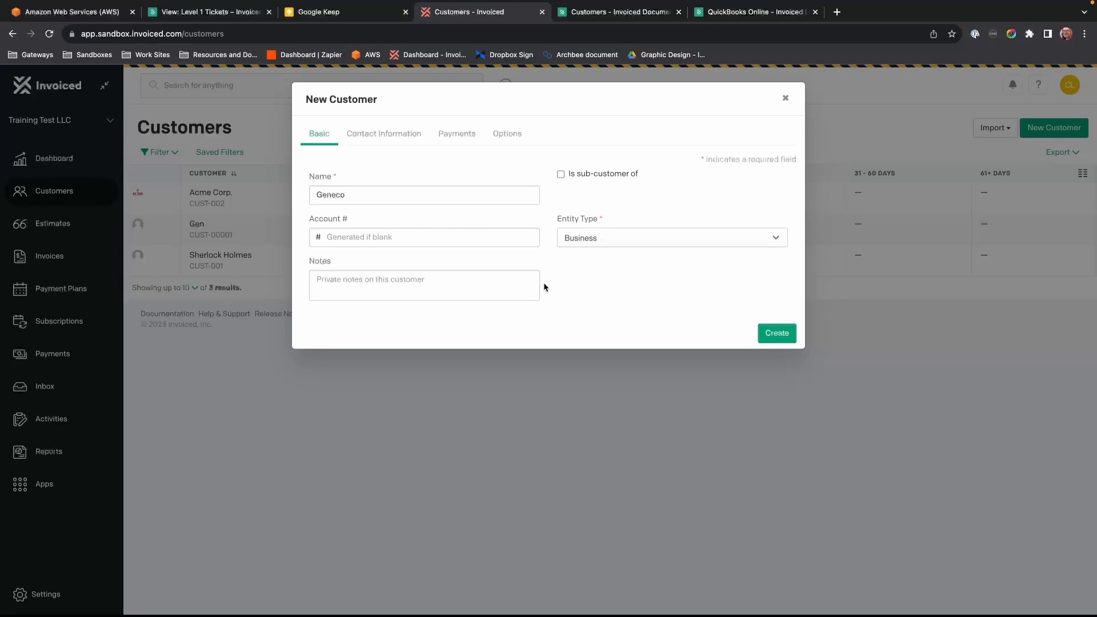
Set the new customer's contact language to English
left_click(403, 134)
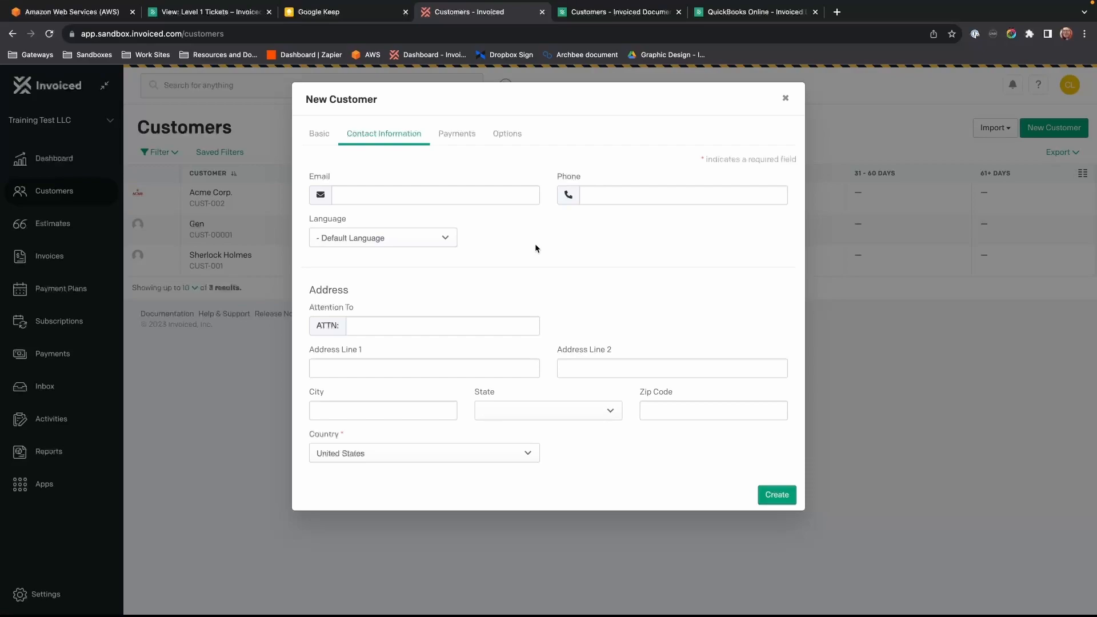
left_click(459, 198)
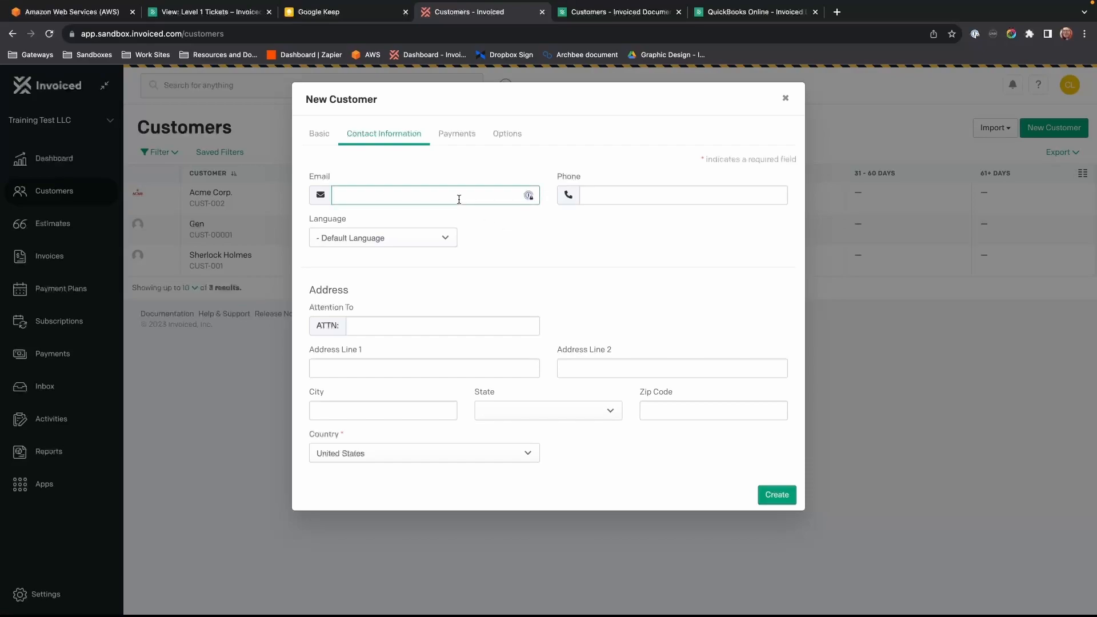
left_click(606, 227)
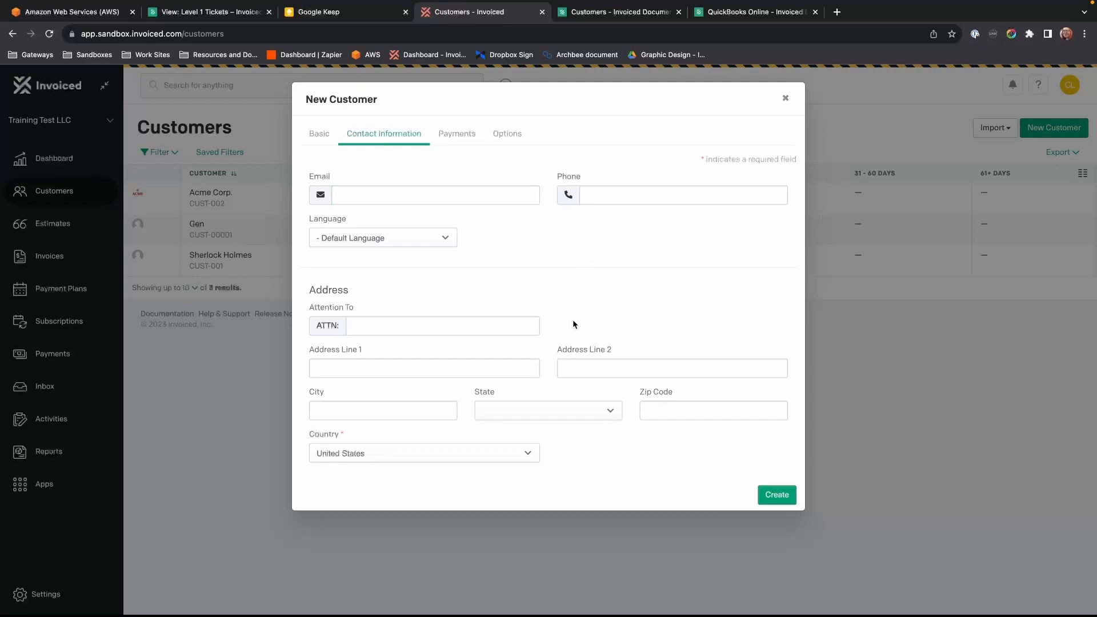
left_click(441, 238)
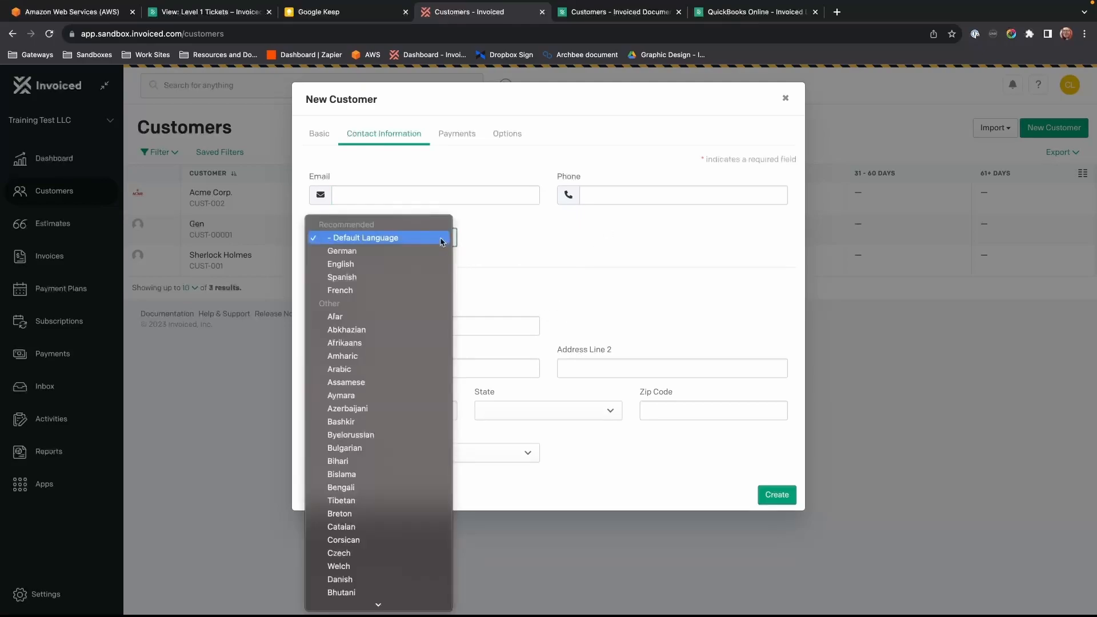
left_click(407, 265)
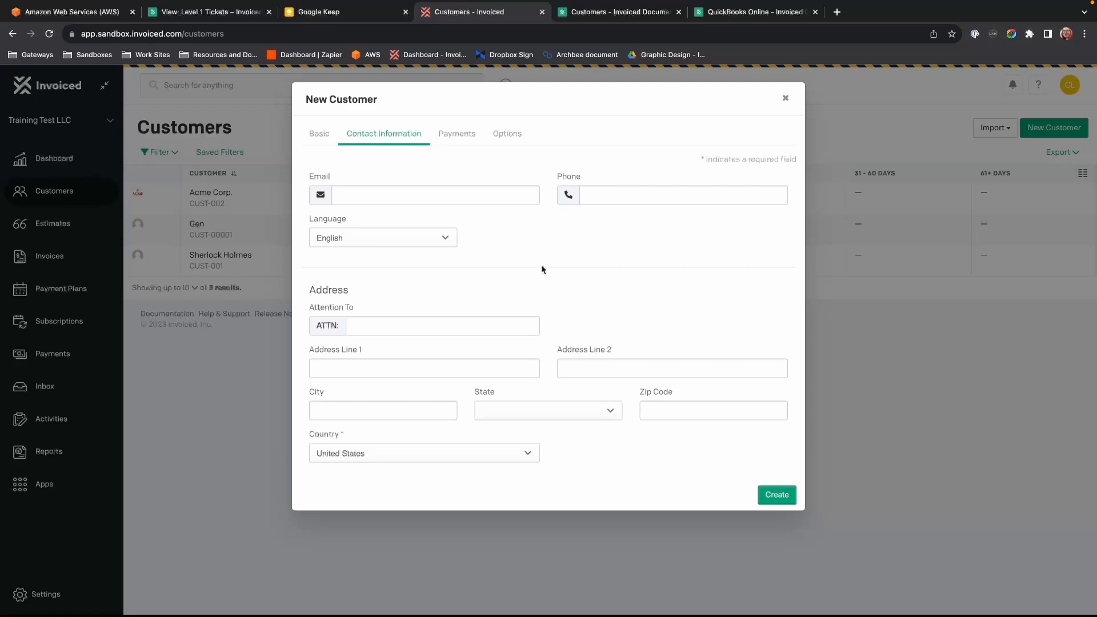
Fill in the customer's e-mail and address the correspondence to the attention of Geneco
left_click(462, 195)
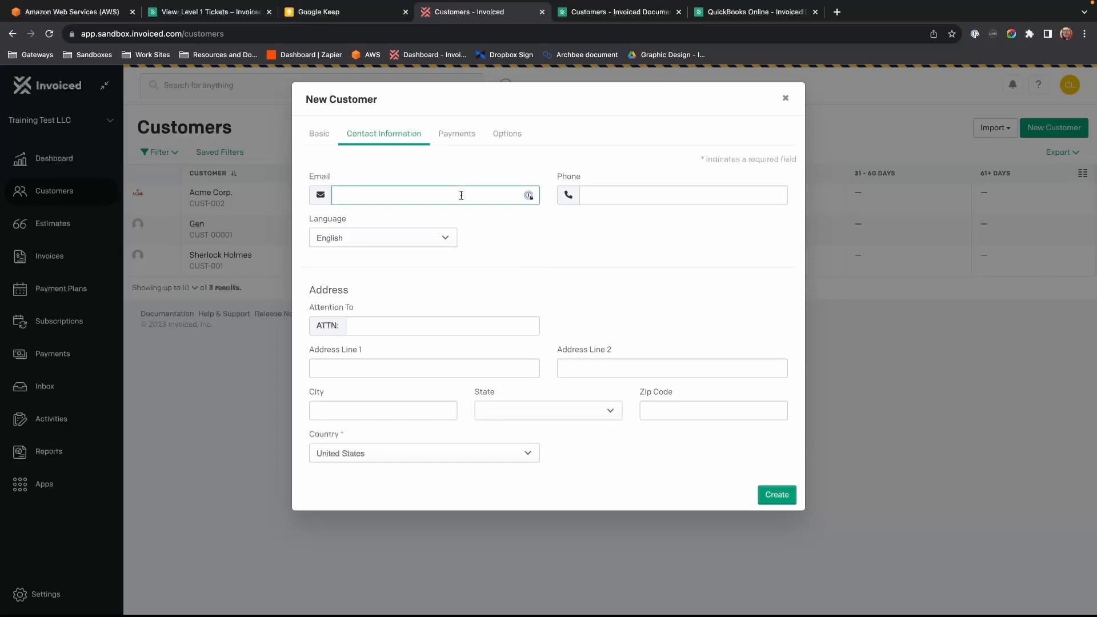
type("no@exa")
type("mple.com")
left_click(477, 365)
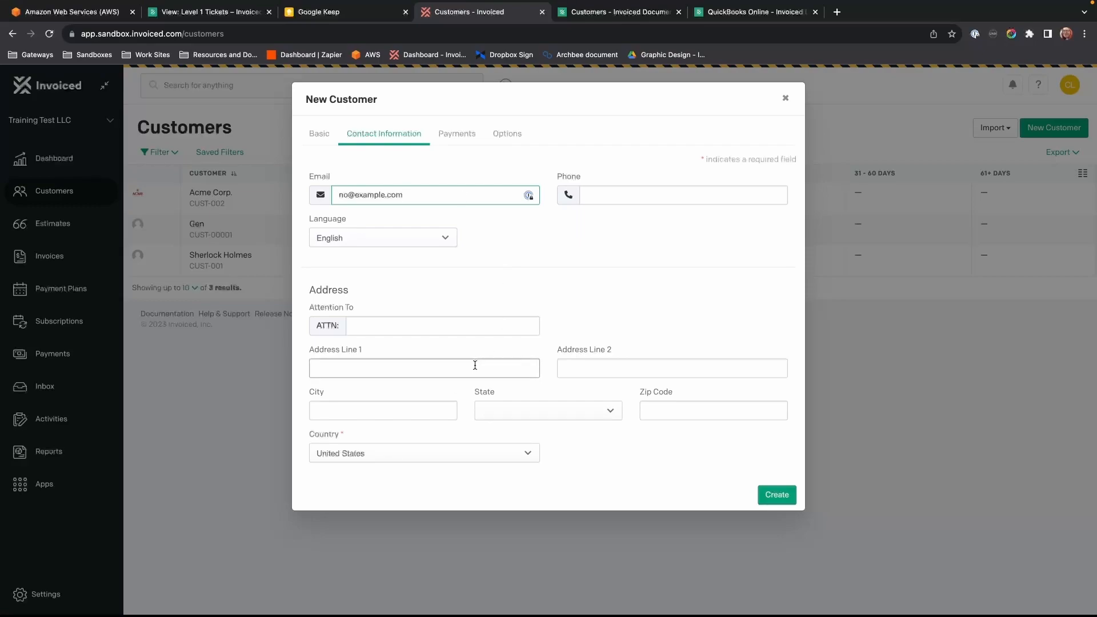
left_click(453, 324)
type("G")
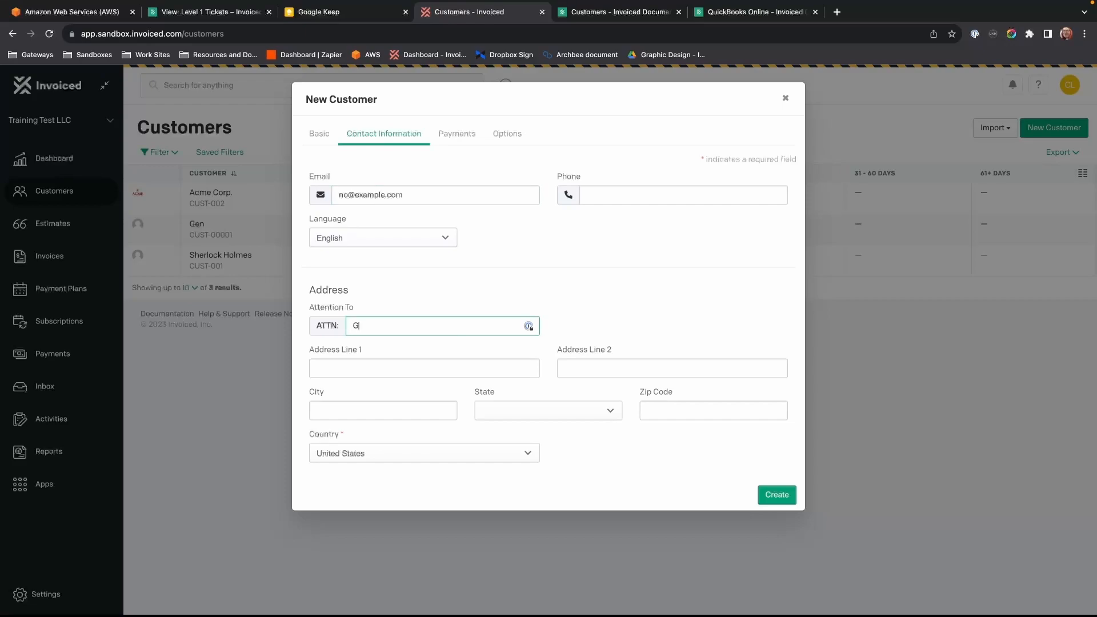
type("eneco")
Fill in the customer's street address, city, state and zip code
left_click(418, 369)
type("No st")
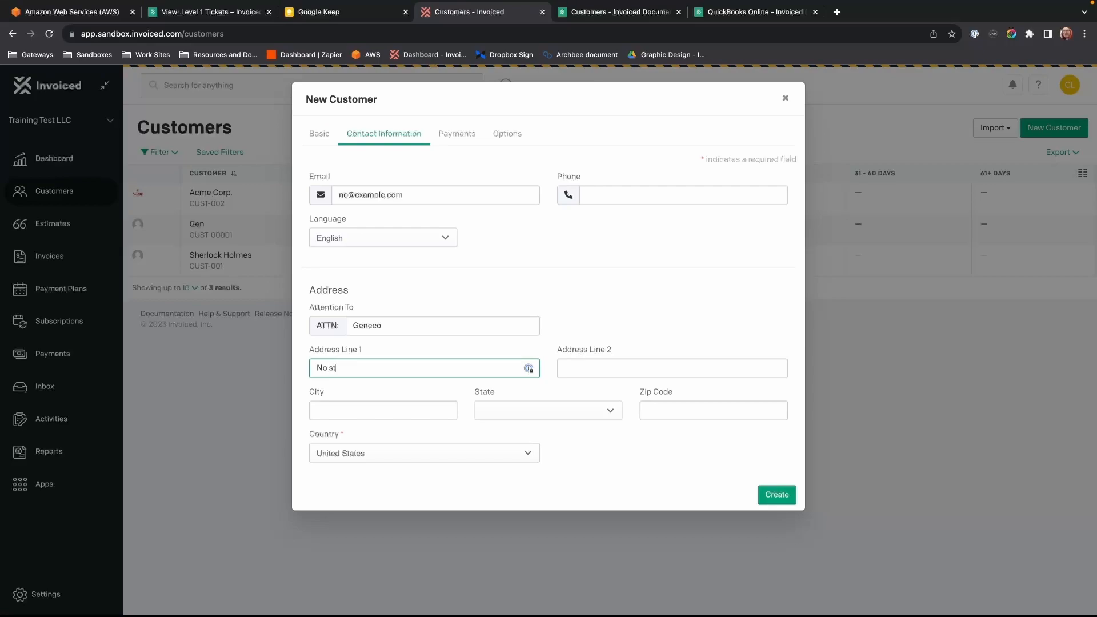
left_click(390, 411)
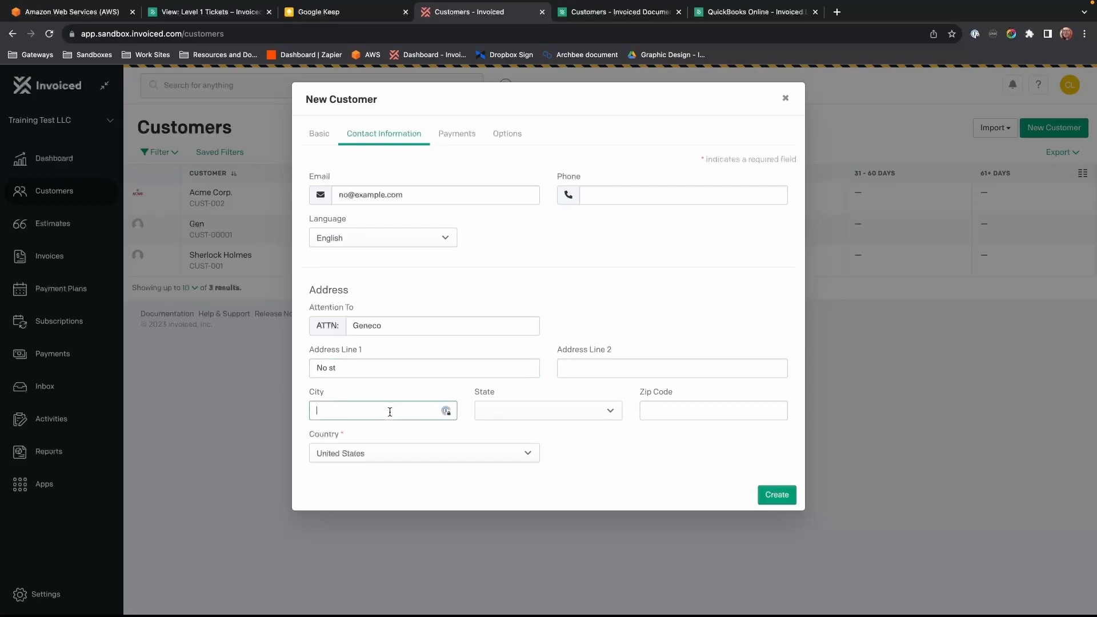
type("999")
left_click(514, 413)
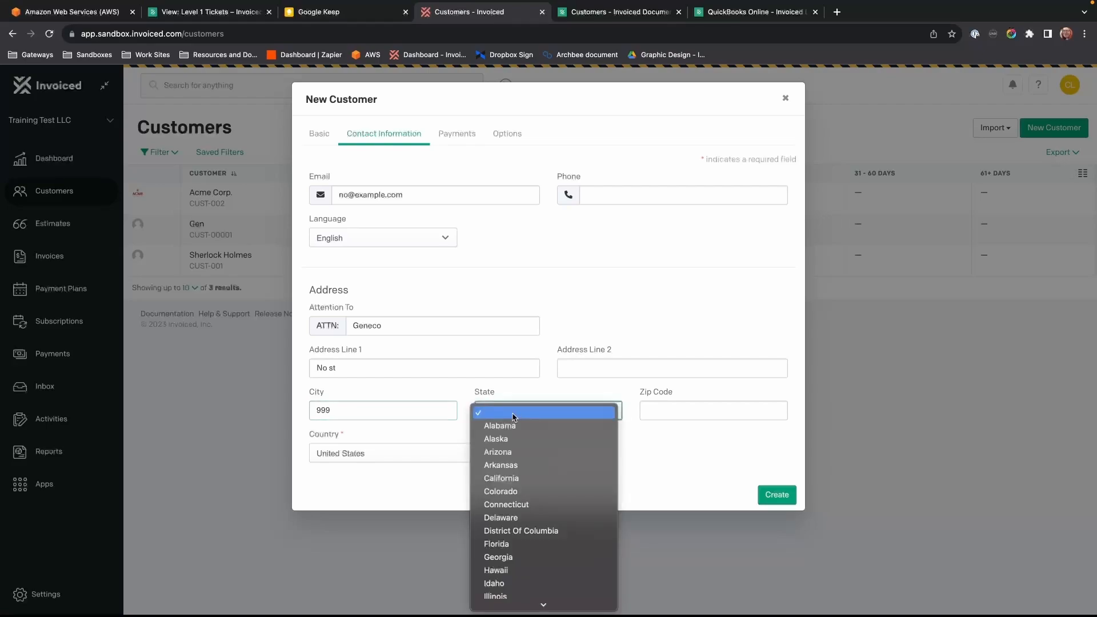
left_click(508, 448)
left_click(681, 414)
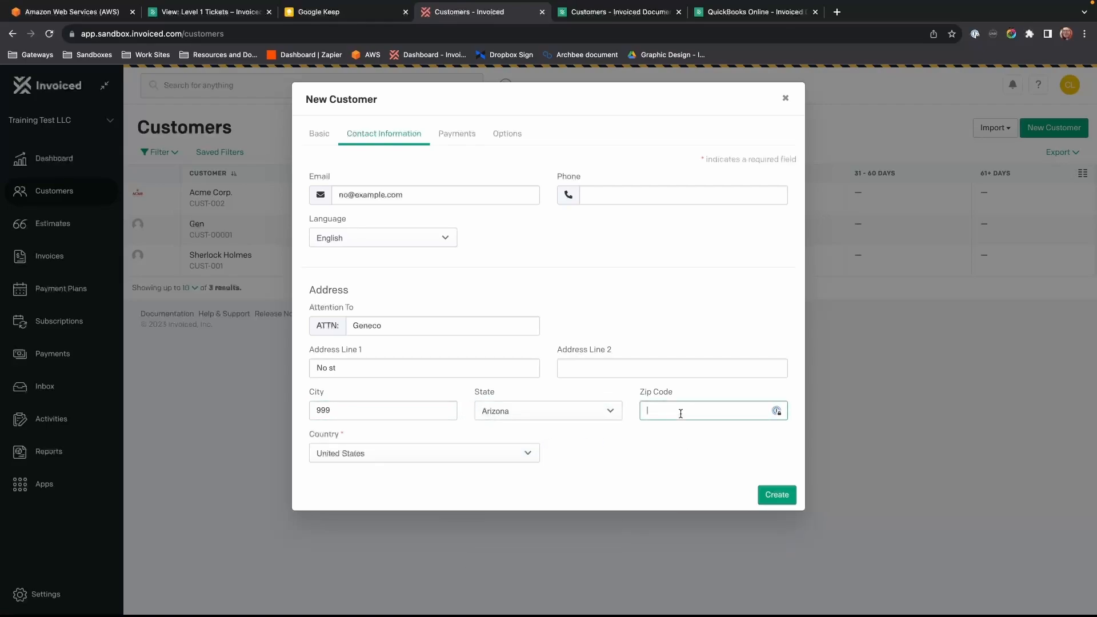
type("99999")
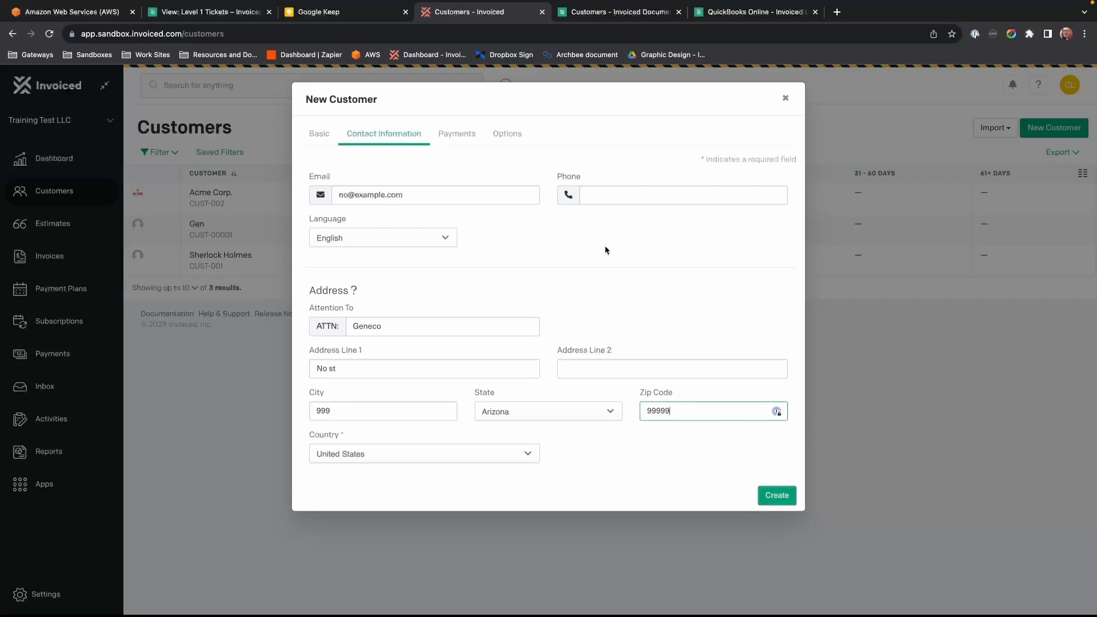
Set the customer's payment terms to NET 30, keeping the default ACH gateway
left_click(452, 136)
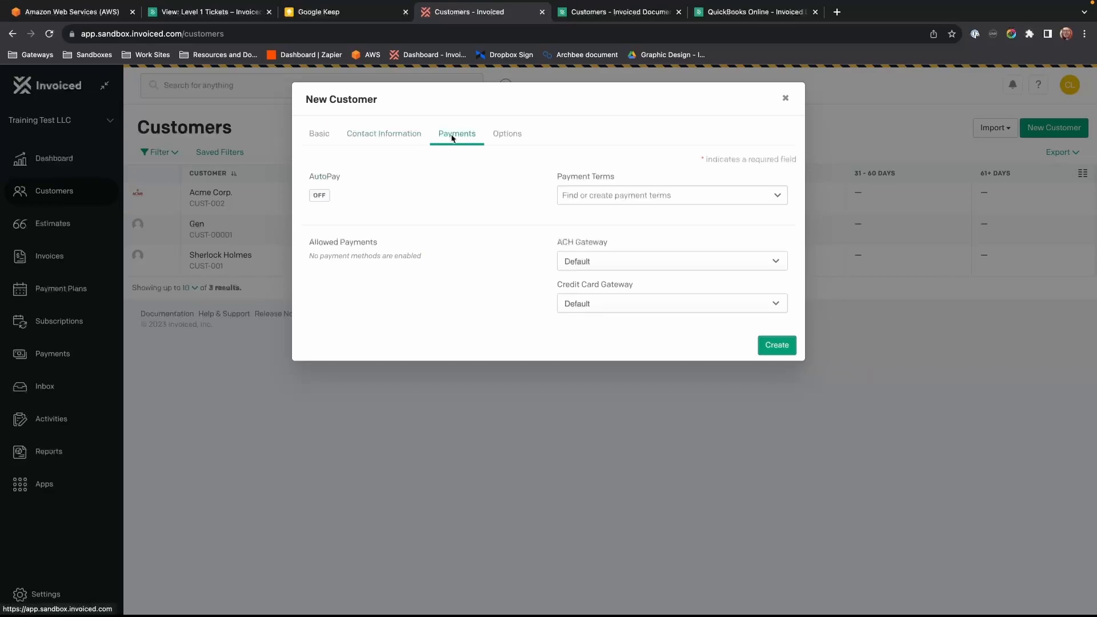
mouse_move(319, 197)
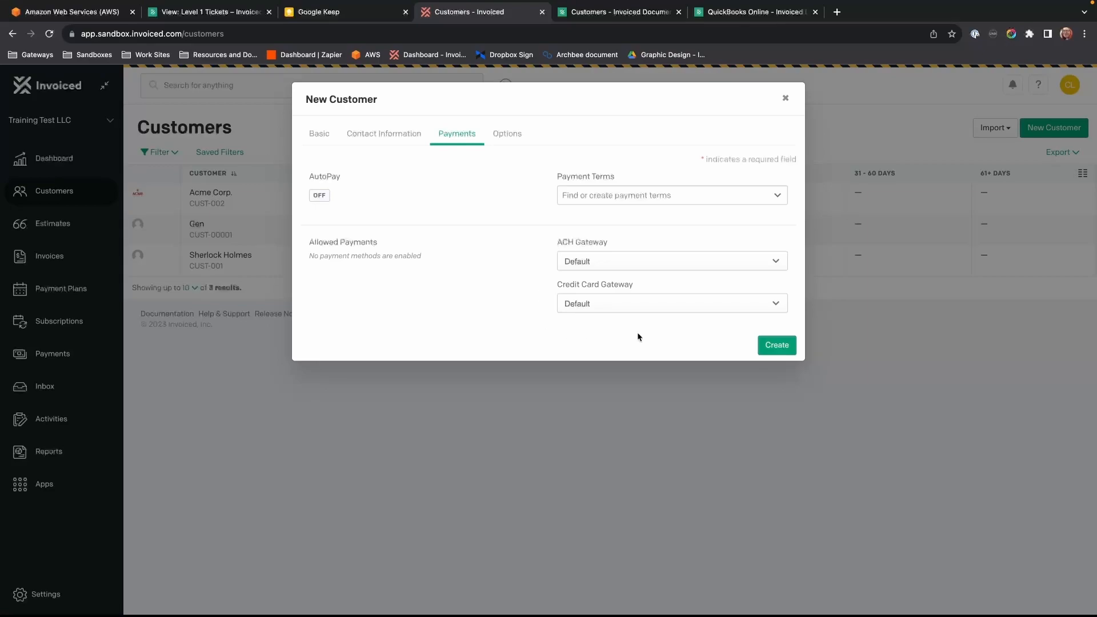
left_click(779, 261)
left_click(783, 261)
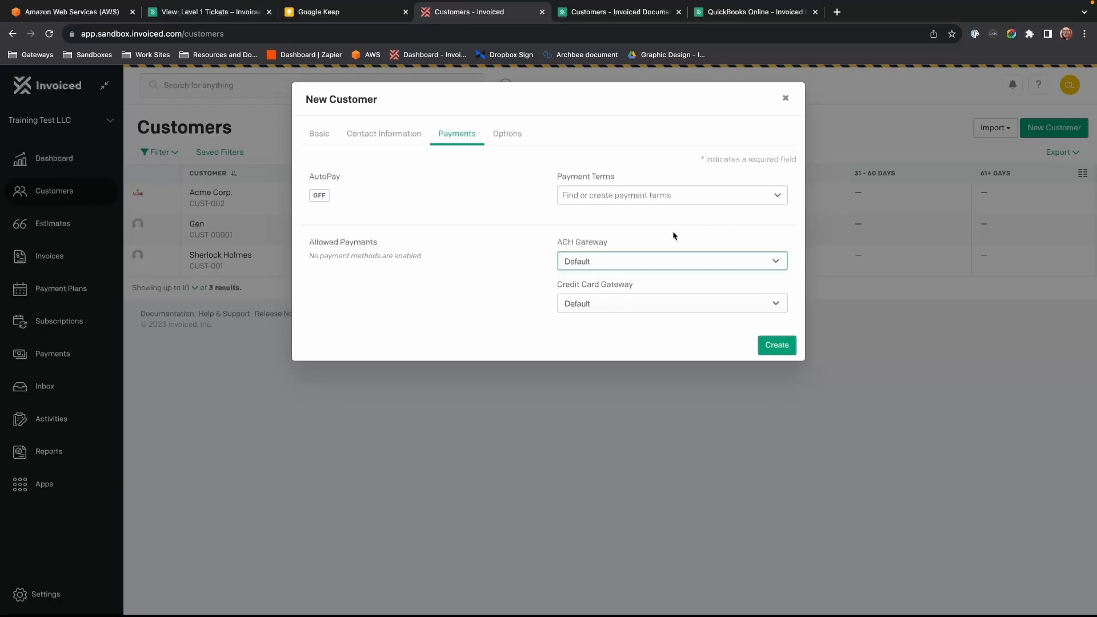
left_click(775, 196)
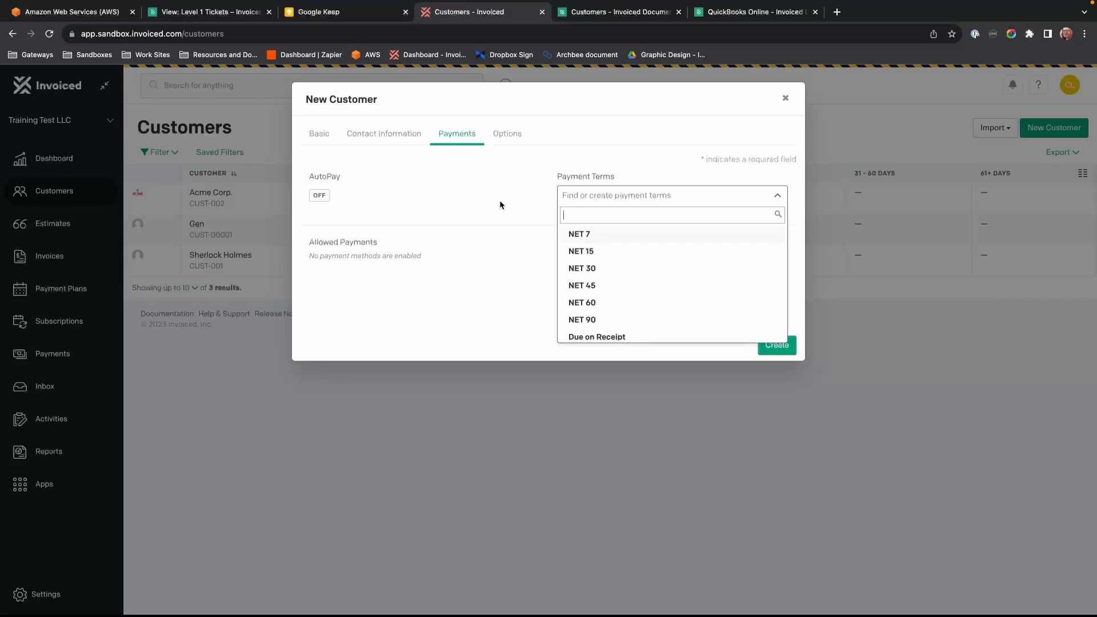
left_click(578, 270)
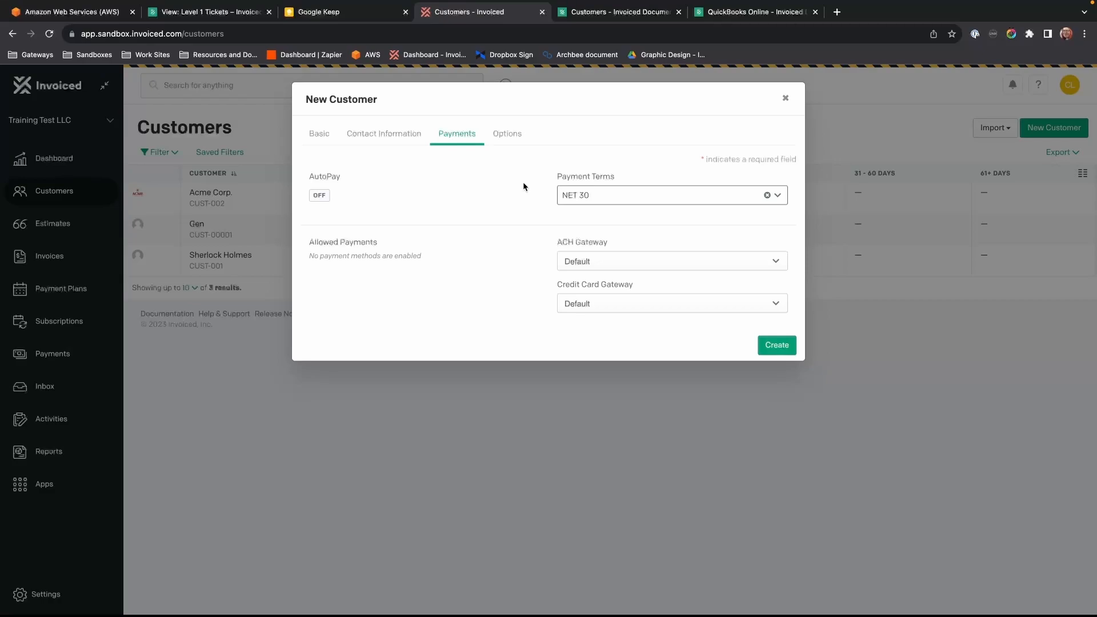
left_click(593, 195)
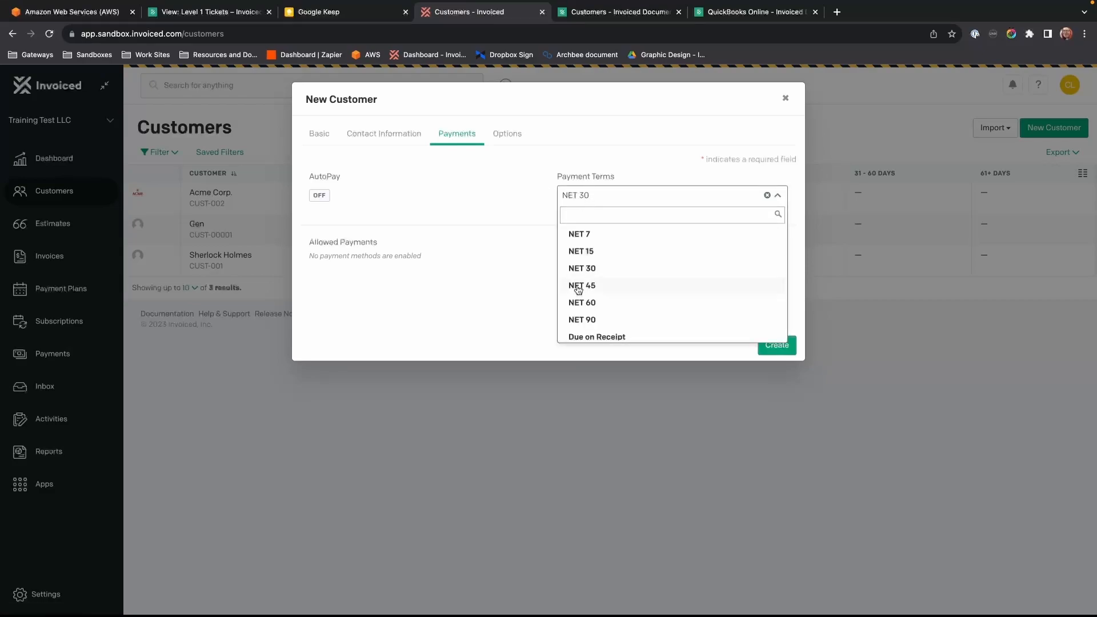
scroll(580, 329, "down", 1)
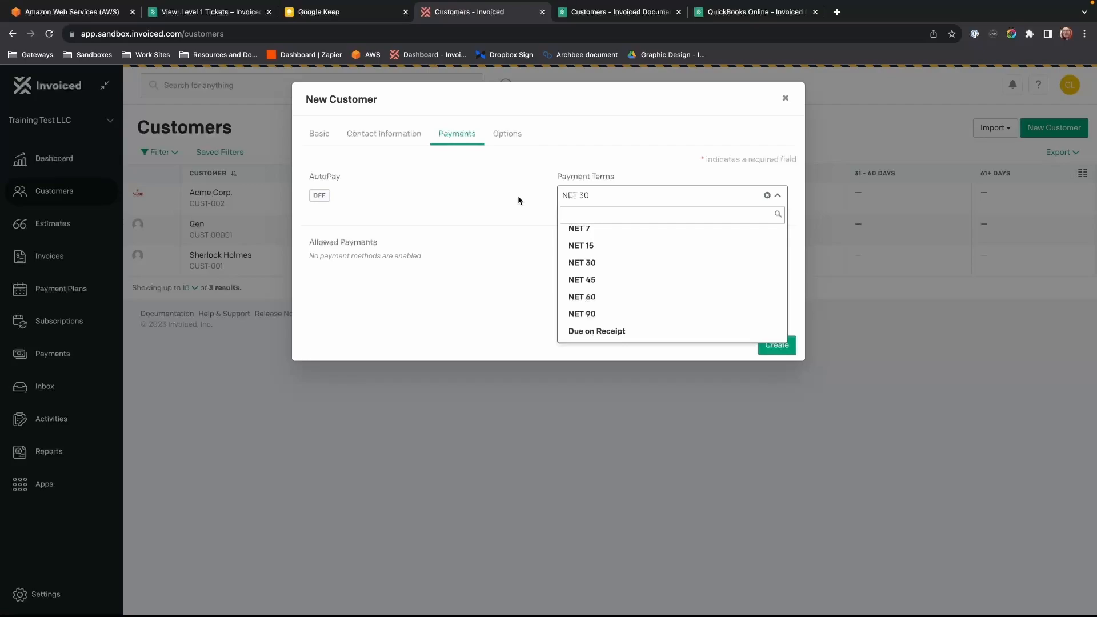
scroll(606, 279, "up", 1)
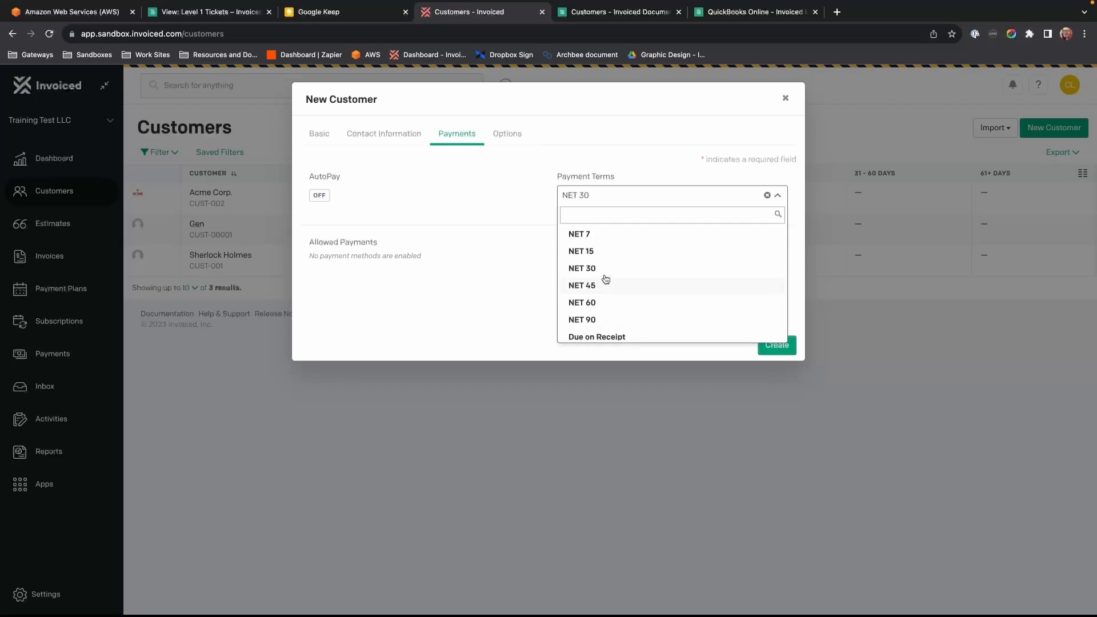
left_click(503, 187)
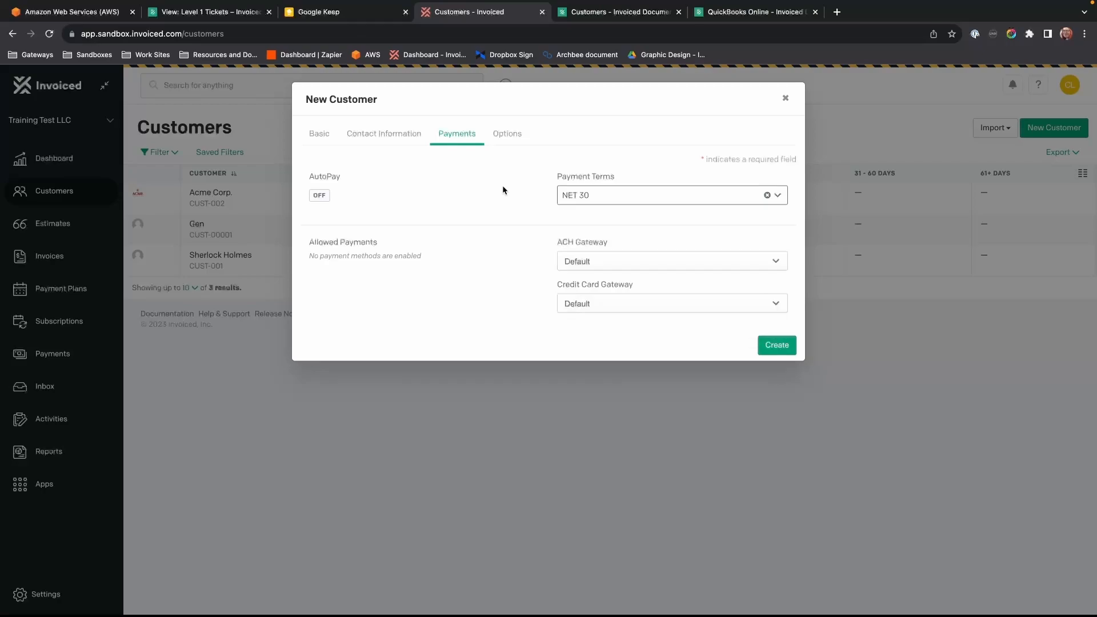
left_click(511, 137)
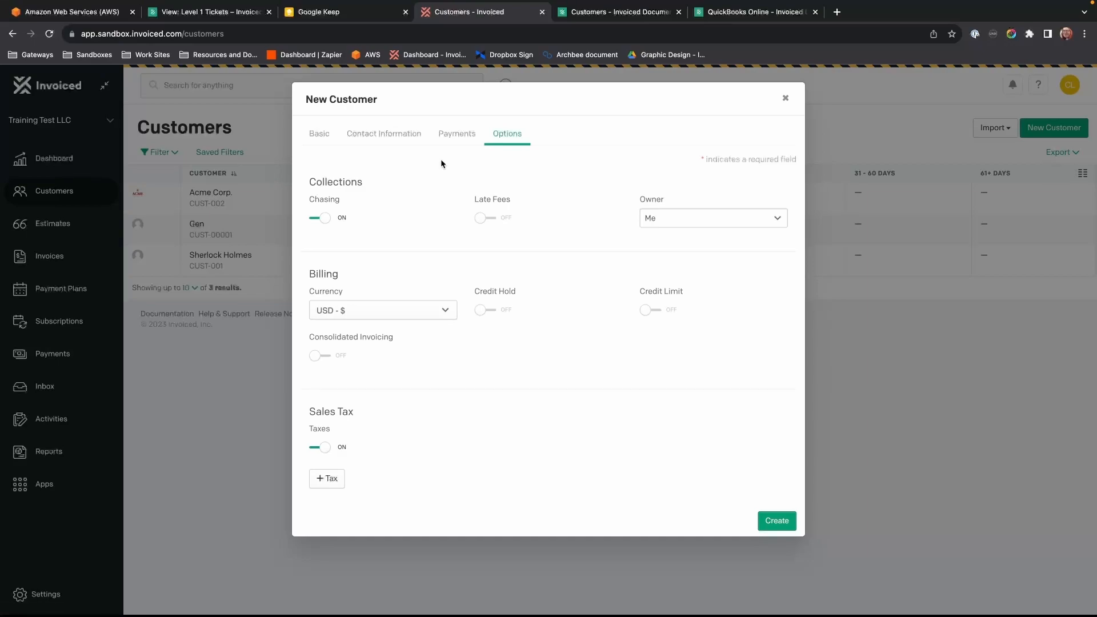
left_click(321, 221)
left_click(321, 220)
left_click(492, 219)
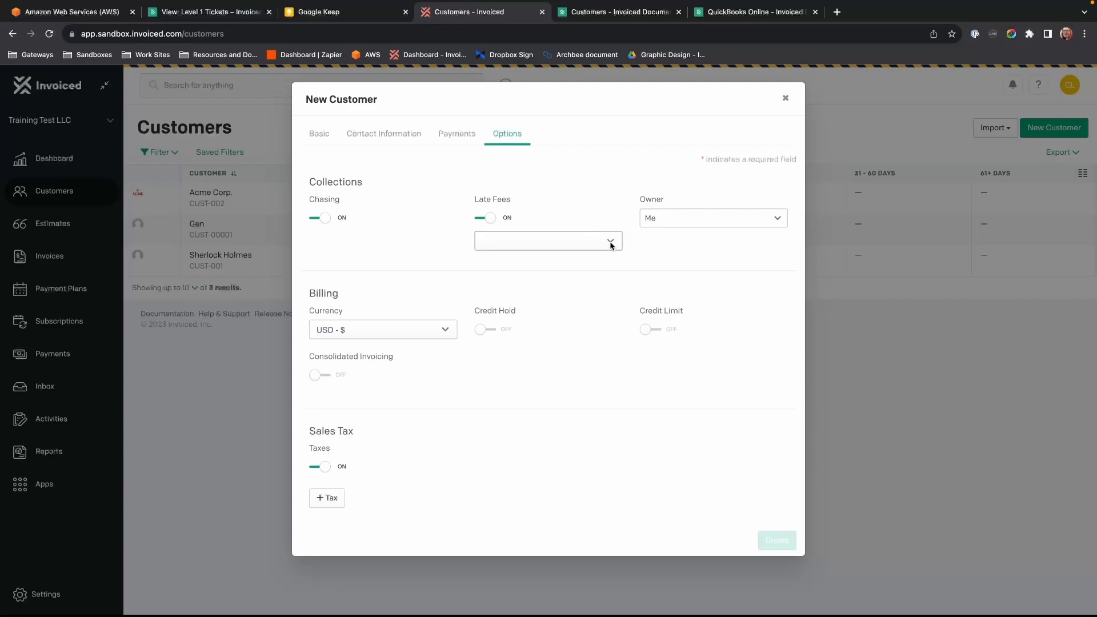
left_click(491, 220)
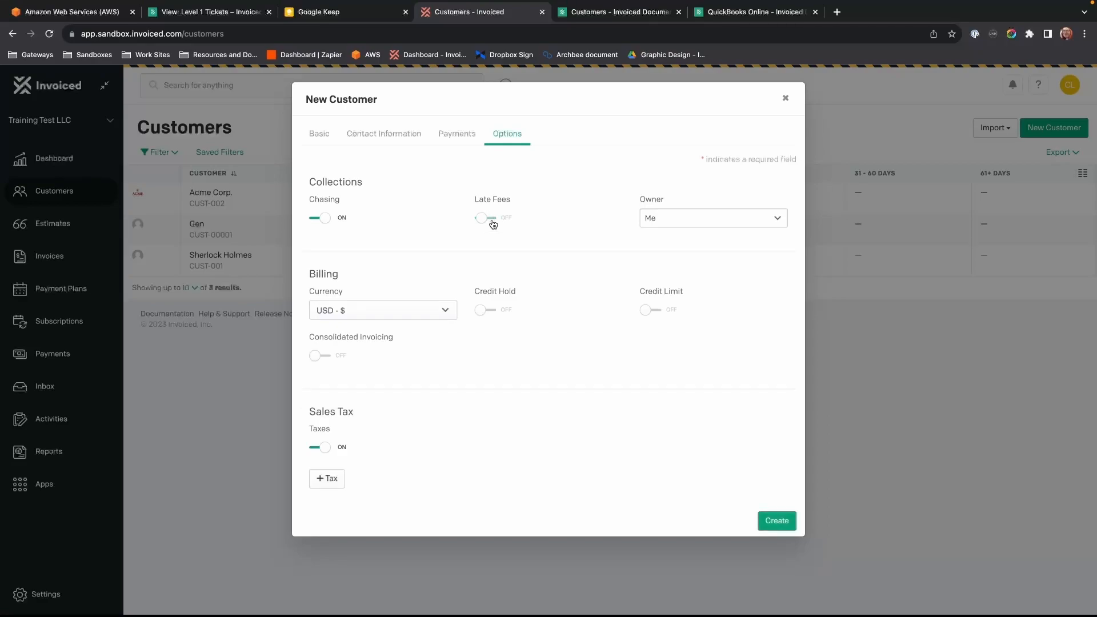
left_click(450, 314)
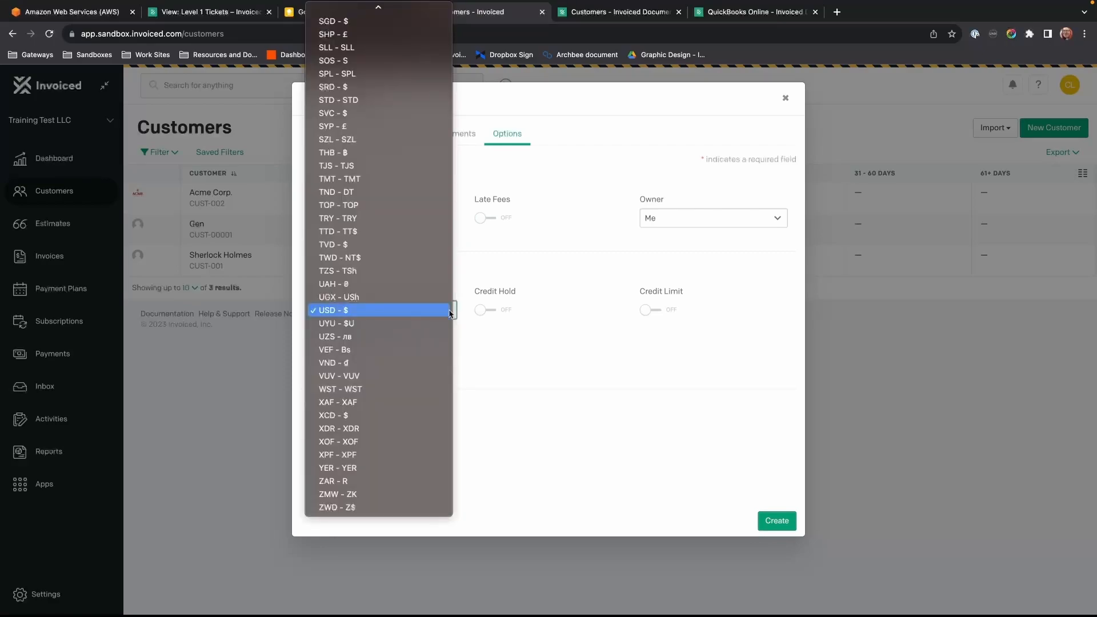
left_click(492, 334)
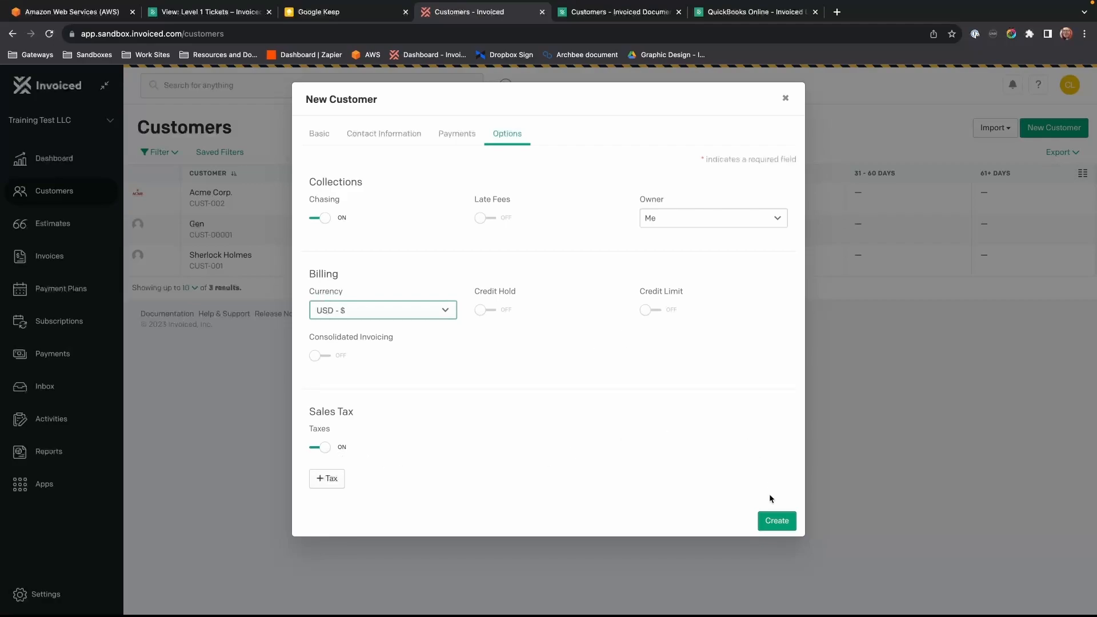
Create the Geneco customer profile with the entered details
left_click(779, 527)
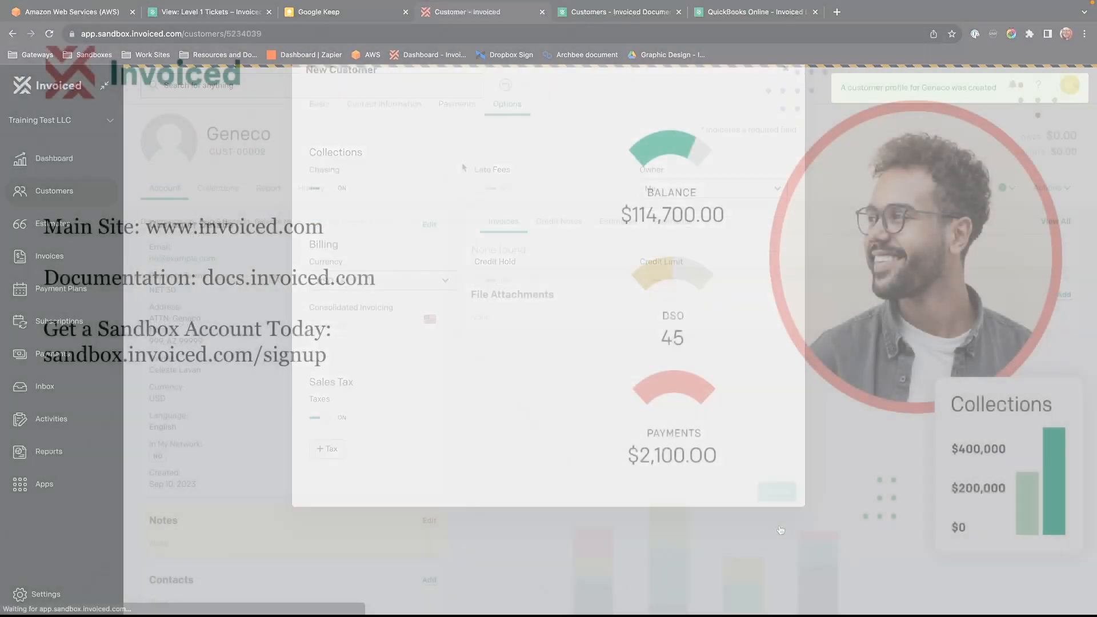